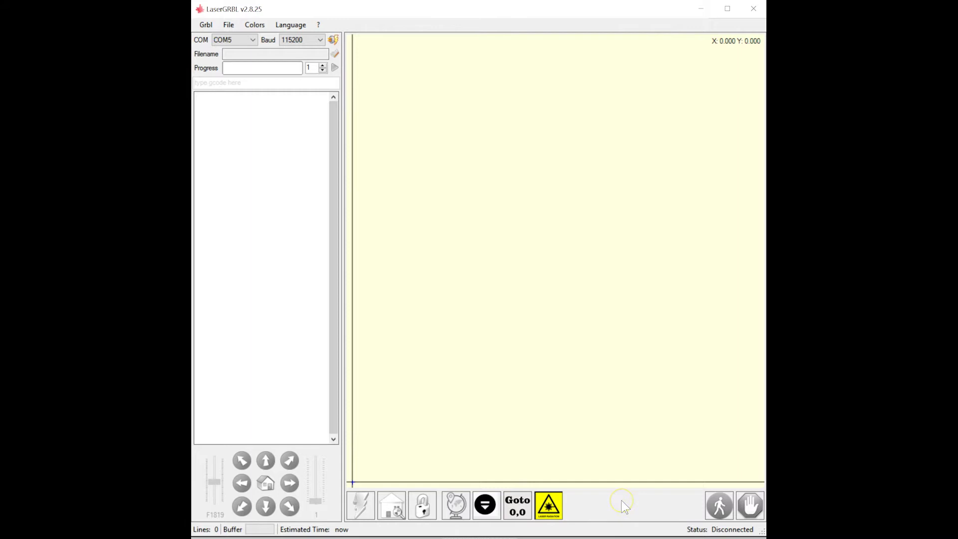
Bring up and dismiss the custom button menu in the bottom toolbar
right_click(622, 501)
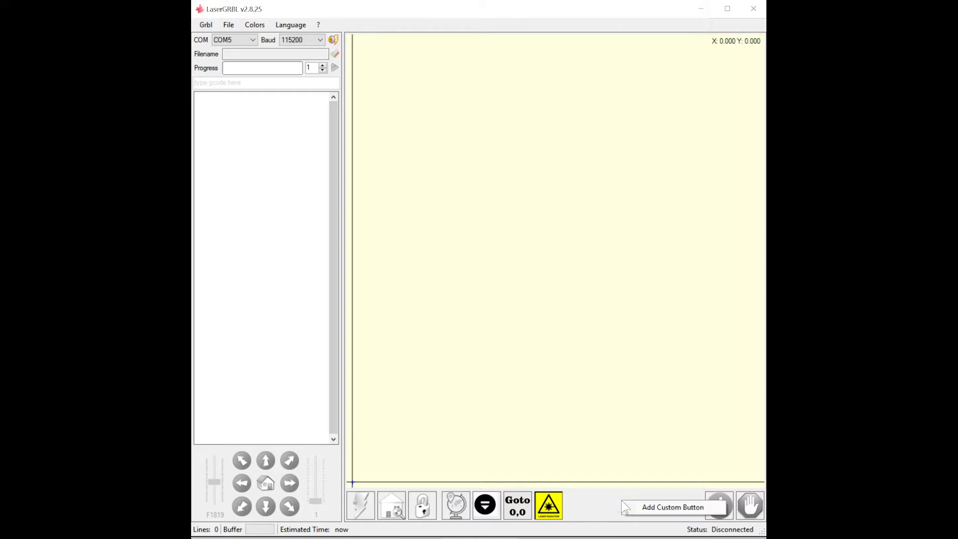
click(587, 502)
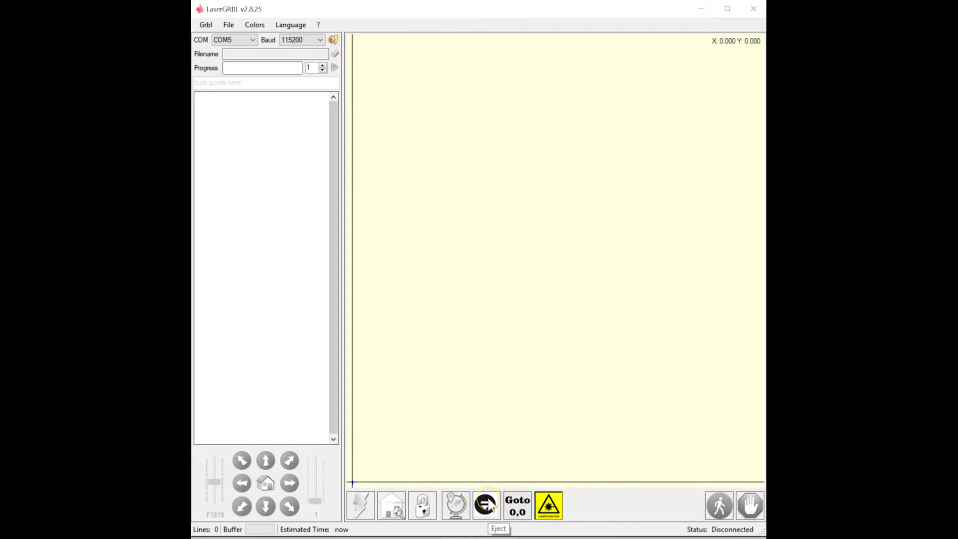
click(519, 506)
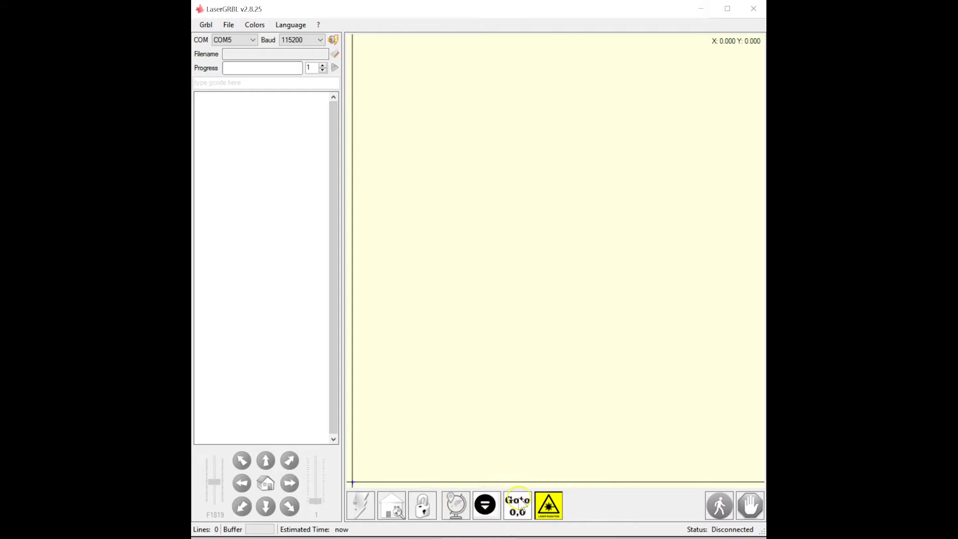
click(550, 504)
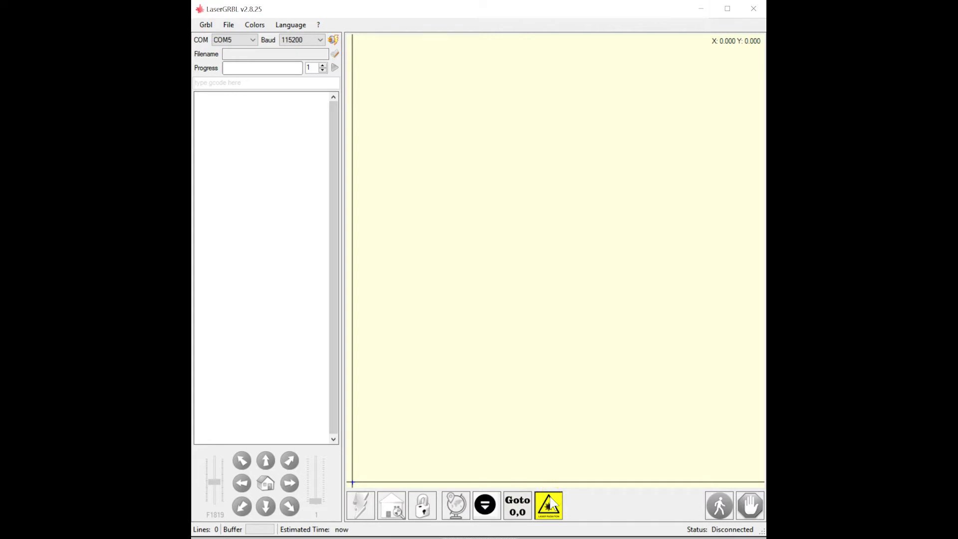
click(595, 508)
Review the Eject button's tooltip and G28 command, closing without saving
right_click(486, 511)
click(501, 527)
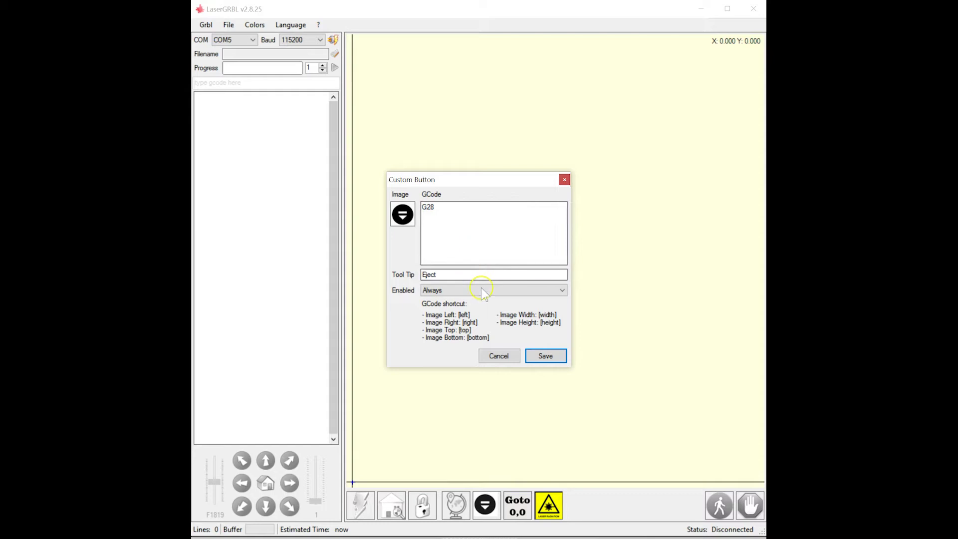
click(470, 274)
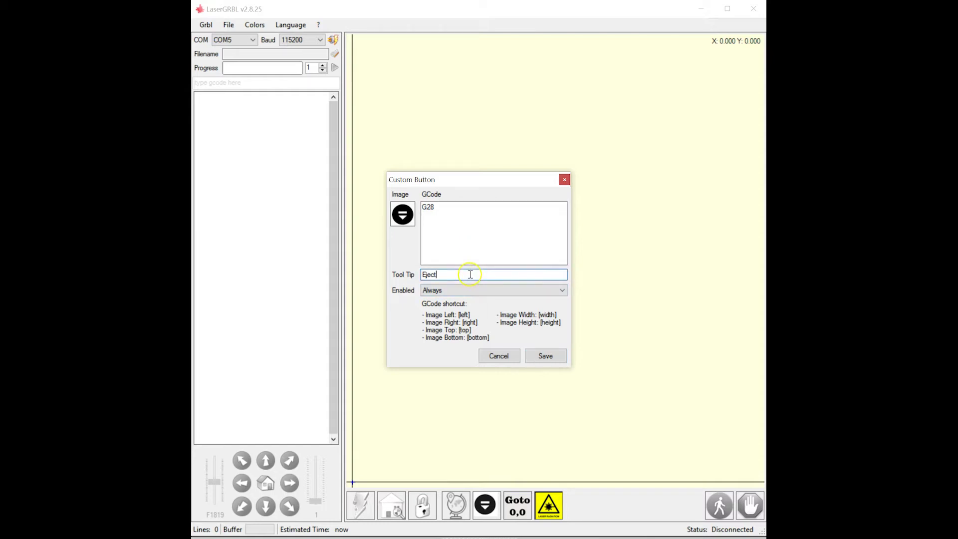
click(471, 212)
click(499, 355)
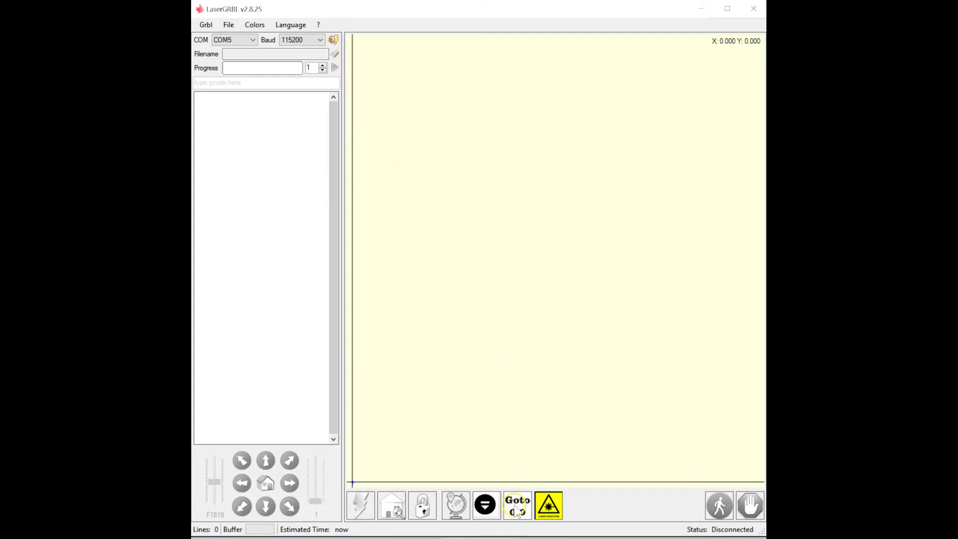
Give the Goto 0,0 button the tooltip 'Goto 0,0' and save it
right_click(517, 509)
click(531, 524)
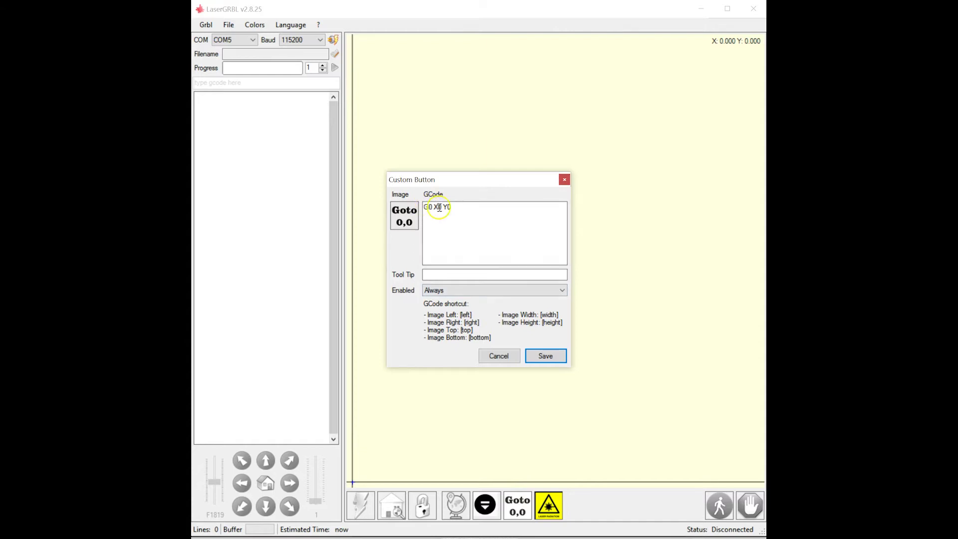
click(474, 274)
text(G)
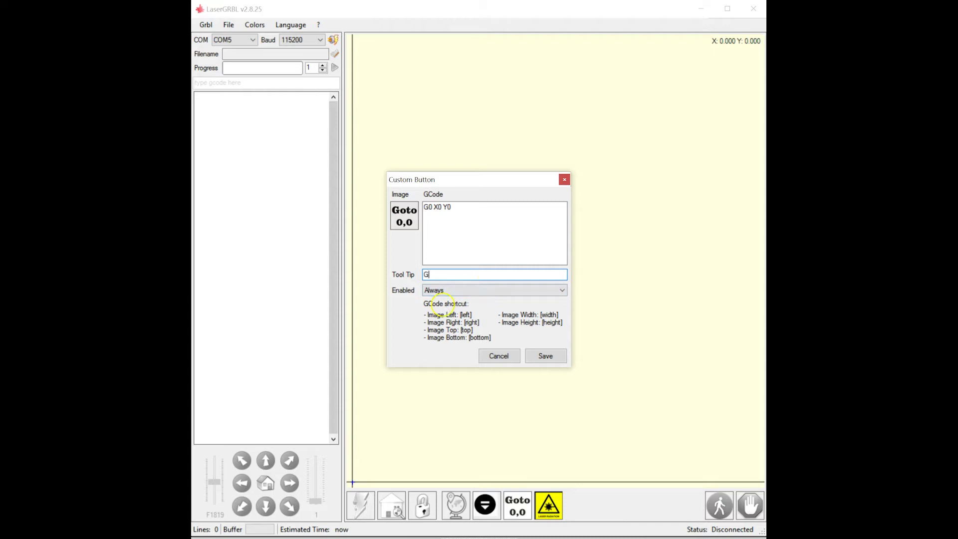
text(oto 0,0)
click(545, 356)
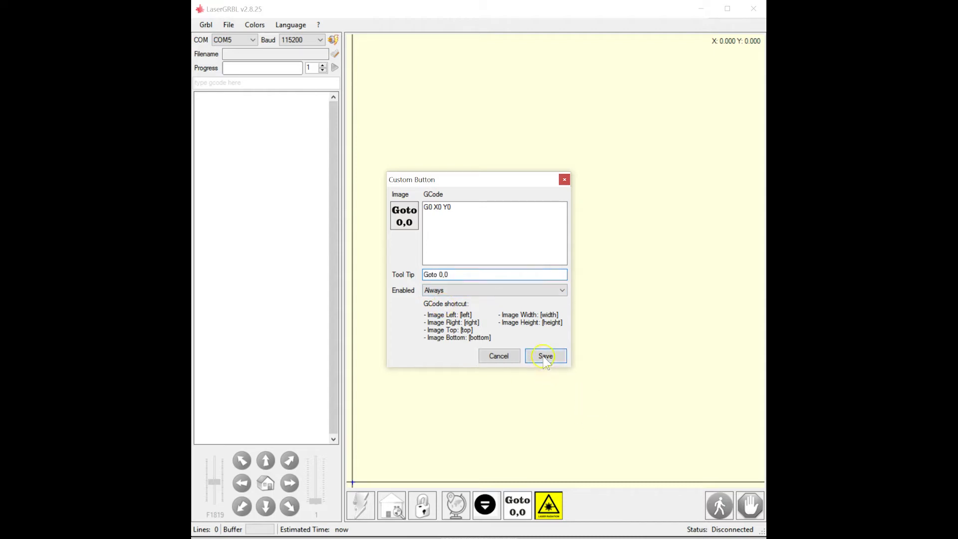
Open the Quick Mark button's settings and highlight the incremental-mode comment in its G-code
right_click(554, 506)
click(582, 526)
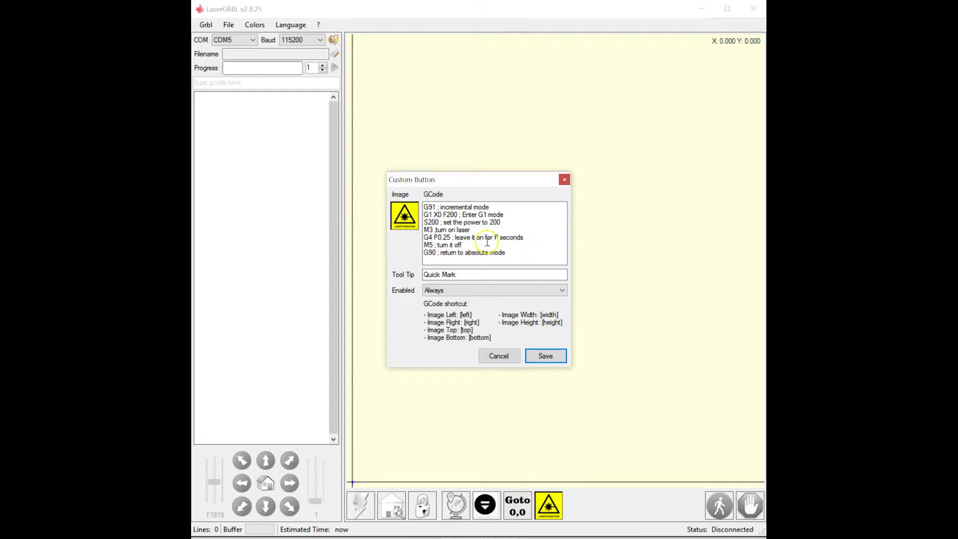
drag(424, 206, 496, 206)
click(496, 206)
Walk through the G91, S200, M3, G4 P0.25, M5 and G90 lines, then cancel unchanged
click(490, 207)
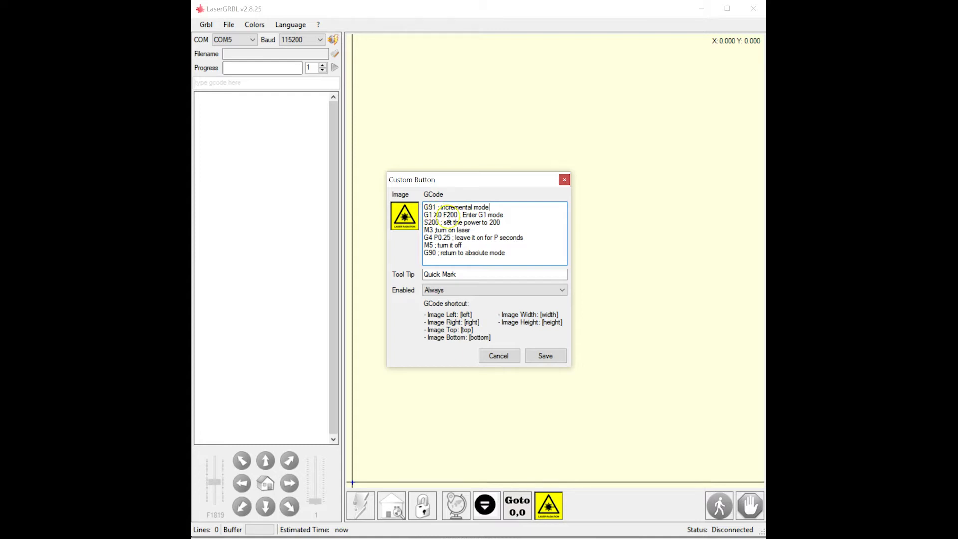
click(473, 238)
click(524, 232)
click(521, 235)
click(428, 226)
click(498, 235)
click(506, 225)
click(494, 232)
click(424, 238)
click(520, 252)
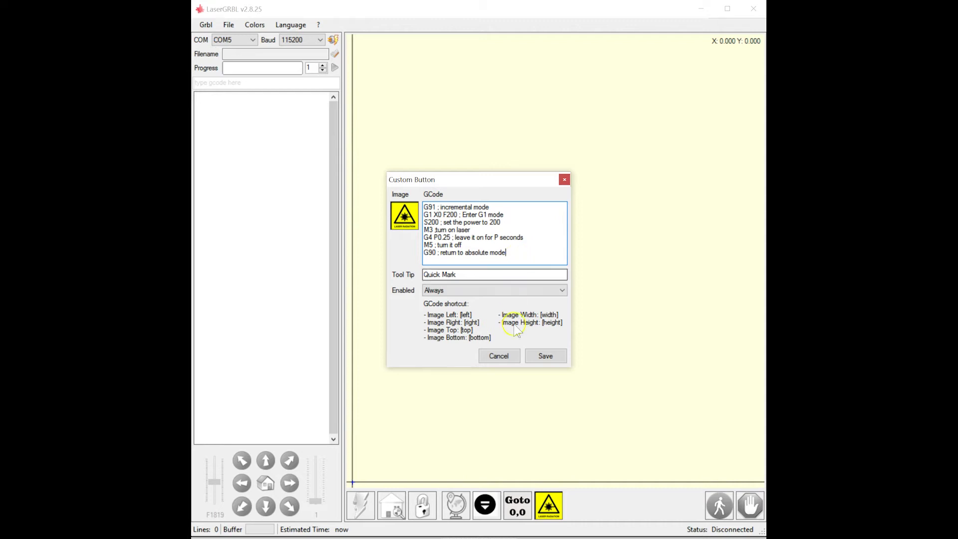
click(509, 355)
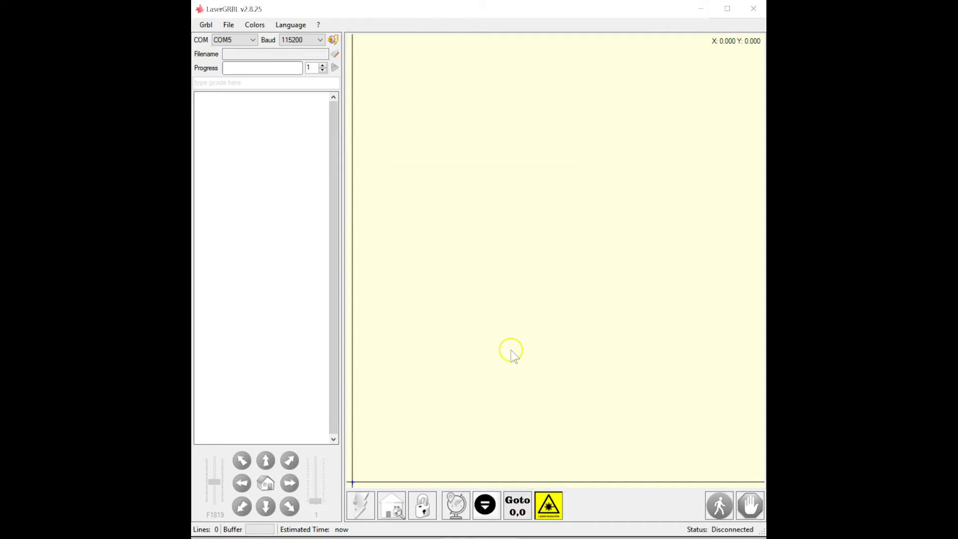
Select serial port COM4 and confirm the 115200 baud rate
click(245, 40)
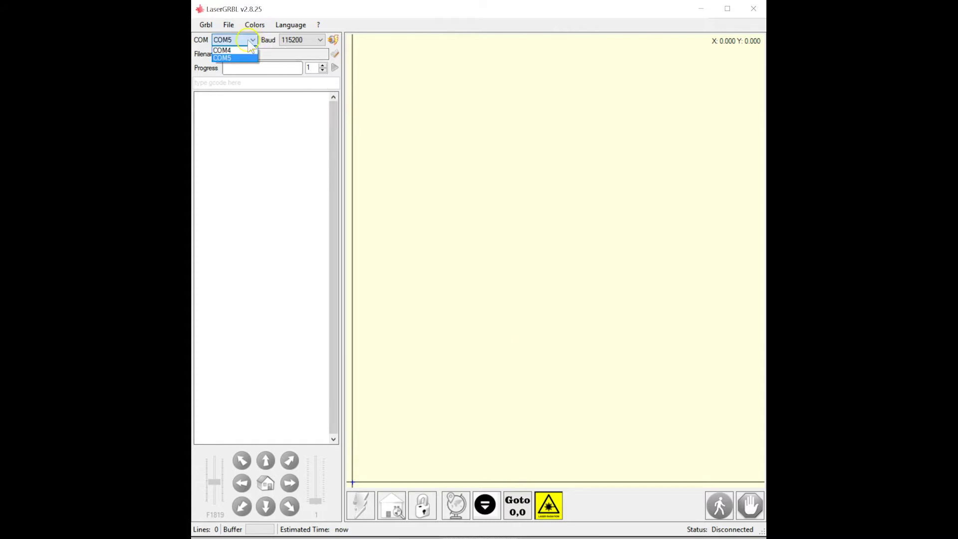
click(236, 50)
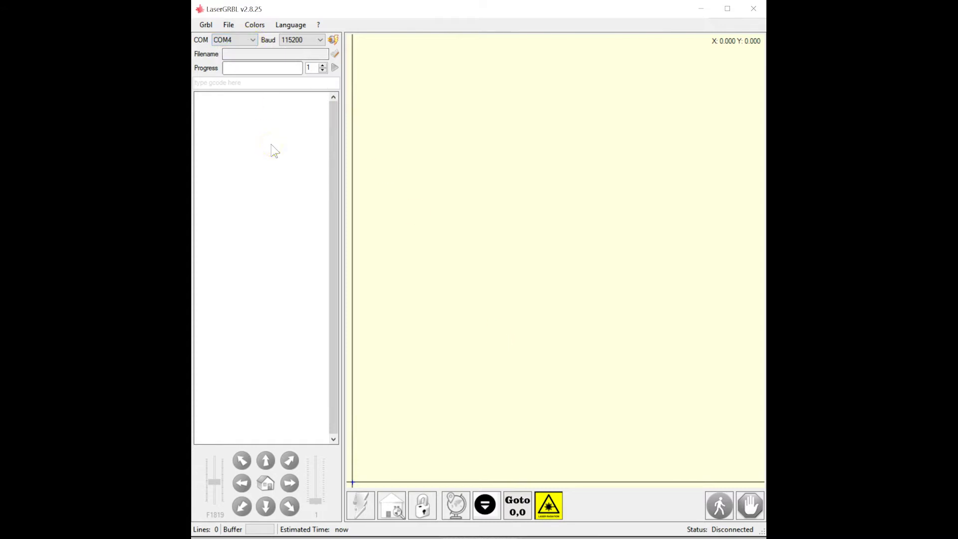
click(291, 42)
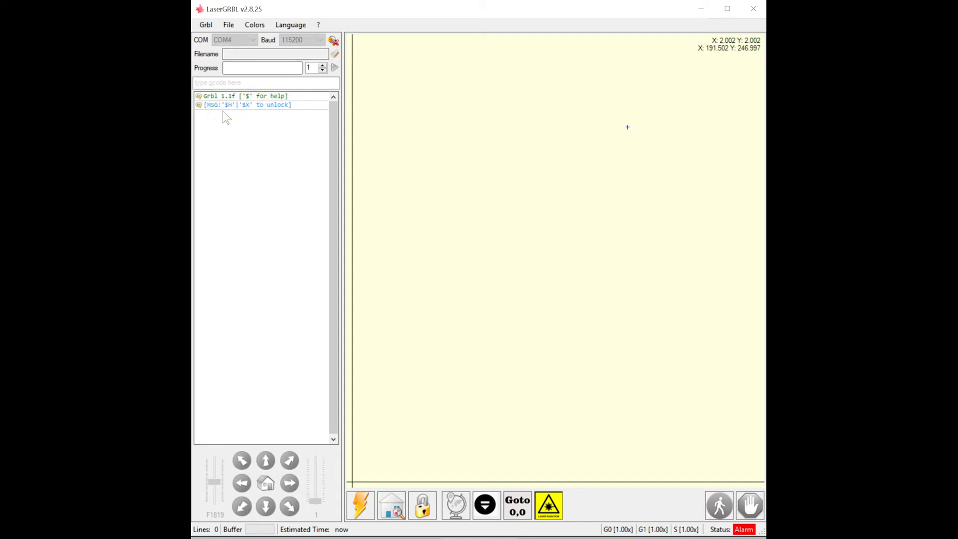
Home the laser with $H so it reports Idle at X -198.000 Y -197.995
click(392, 503)
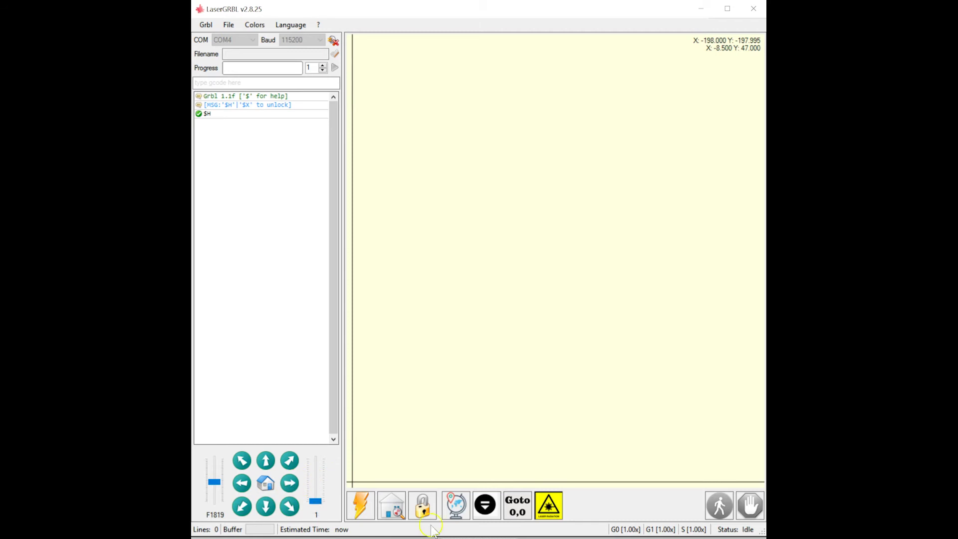
Jog the head along +X in 1 mm steps to reach work X 0.500
click(290, 483)
click(289, 483)
click(289, 484)
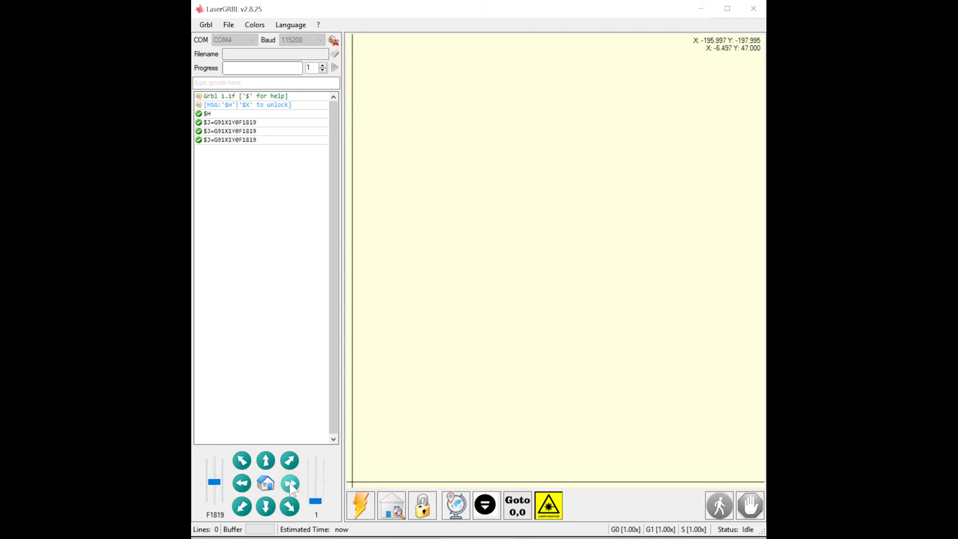
click(290, 483)
click(289, 483)
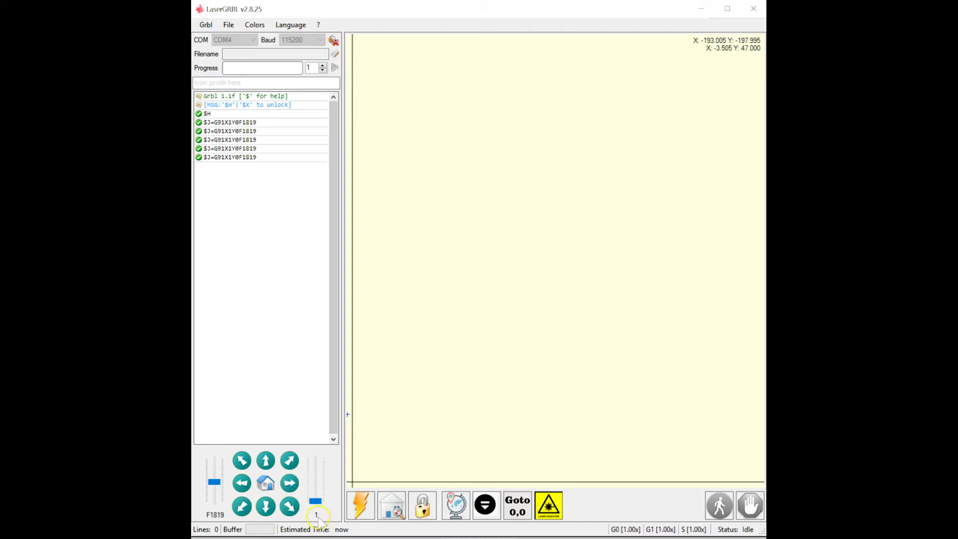
mouse_move(315, 500)
mouse_down()
mouse_move(316, 469)
mouse_move(313, 510)
mouse_up()
click(290, 484)
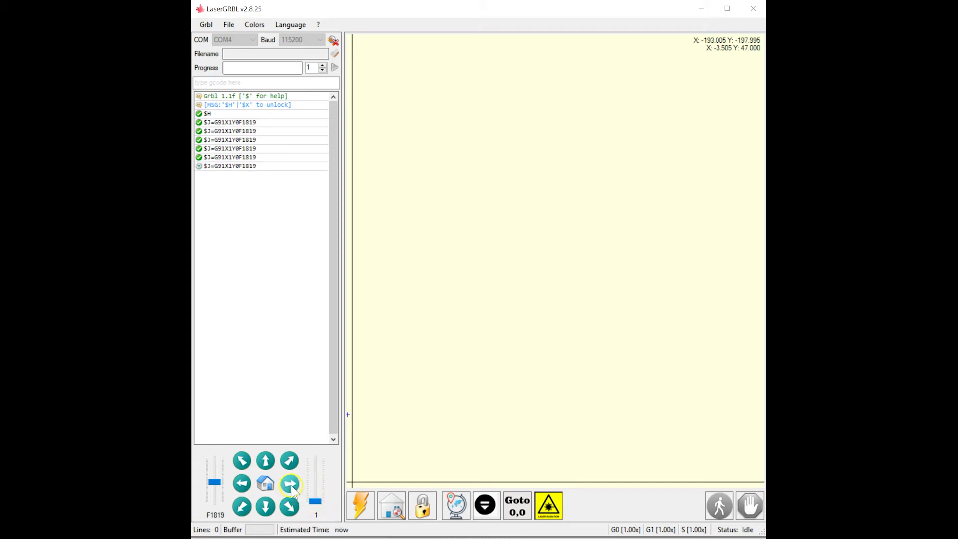
click(290, 483)
click(290, 483)
click(291, 484)
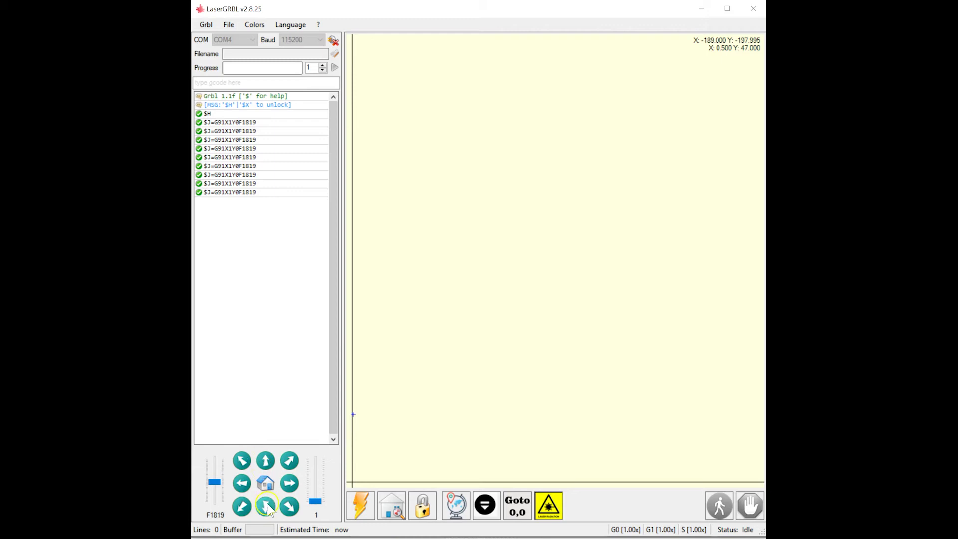
Step the head in Y, three down and one up, to about work Y 45
click(266, 453)
click(260, 461)
click(259, 464)
click(265, 507)
click(266, 507)
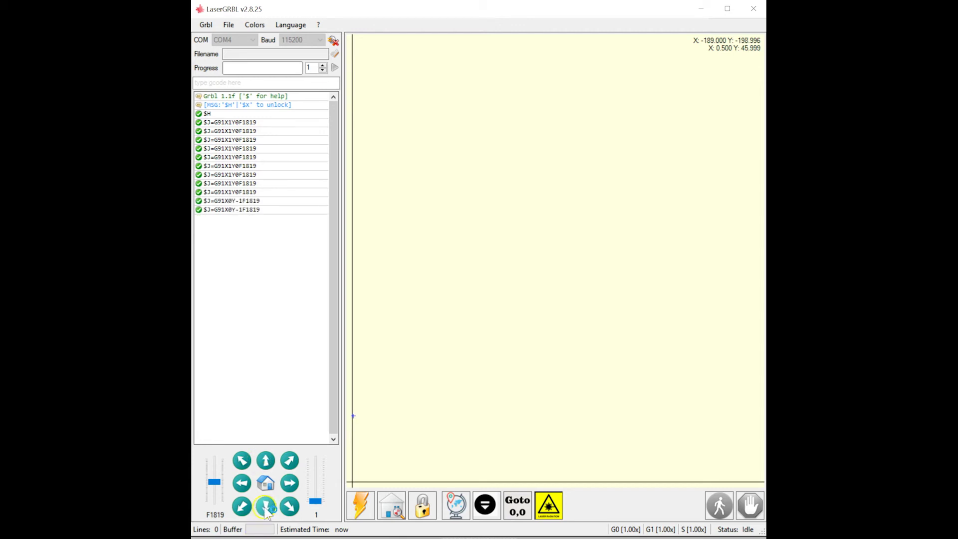
click(266, 508)
click(266, 464)
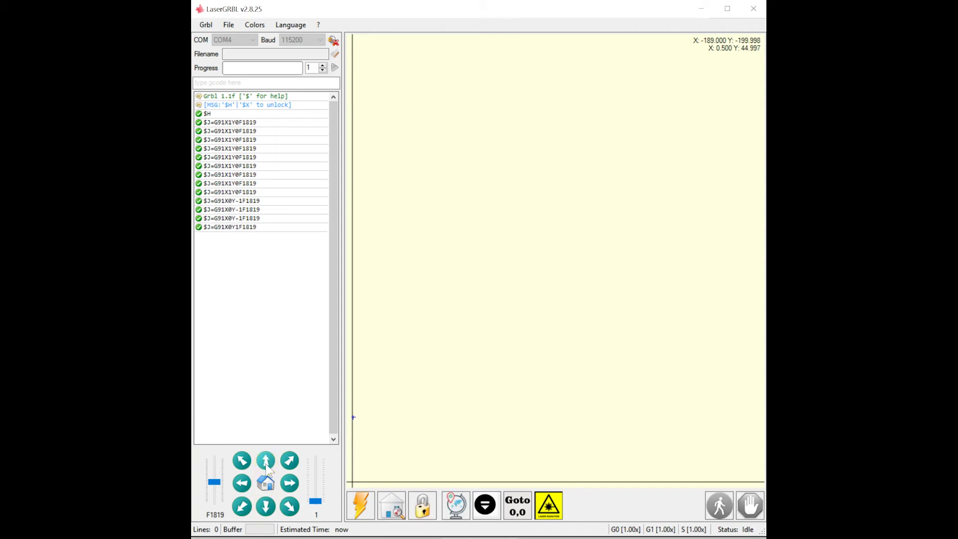
Step the head up 1 mm in Y and burn a Quick Mark test spot there
click(267, 465)
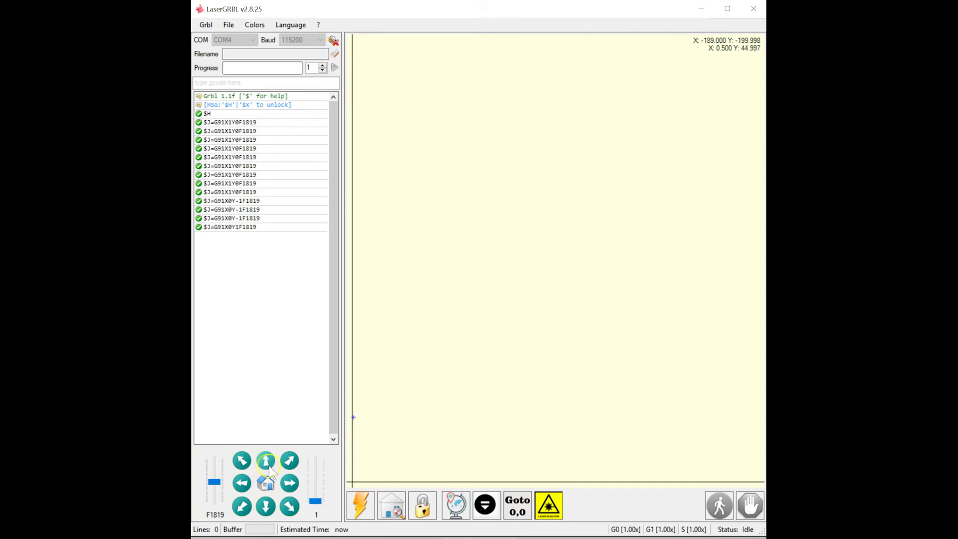
click(549, 505)
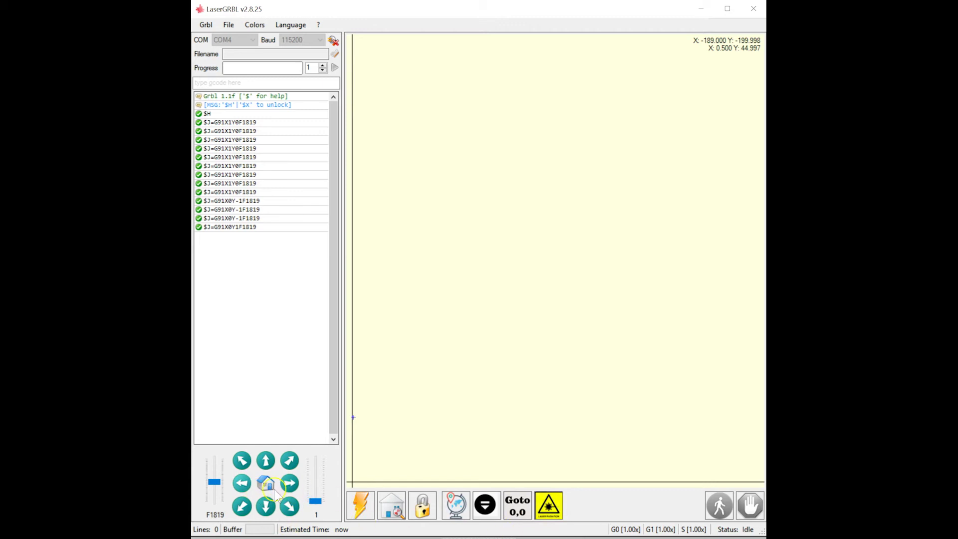
click(485, 493)
click(273, 484)
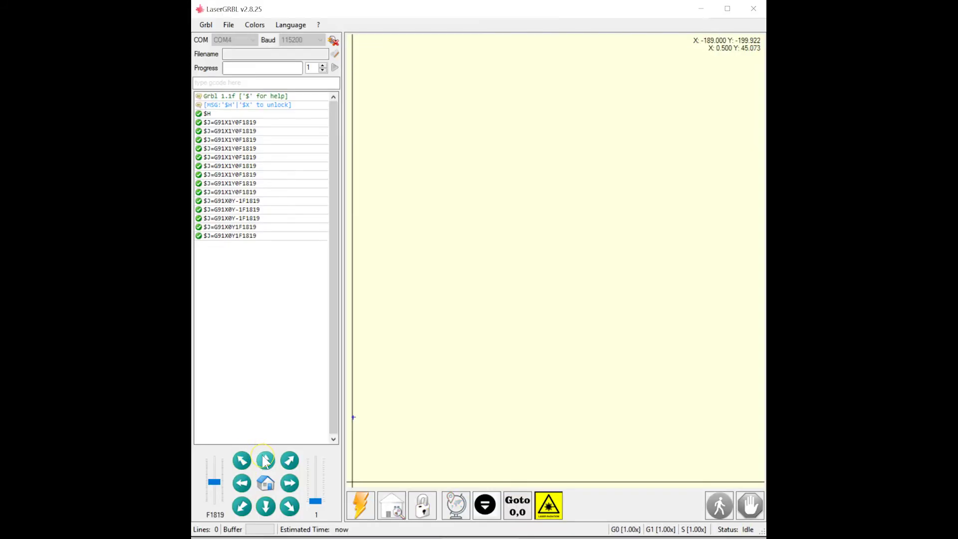
Raise the head 2 mm in Y, then park it at the stored G28 position
click(266, 460)
click(266, 459)
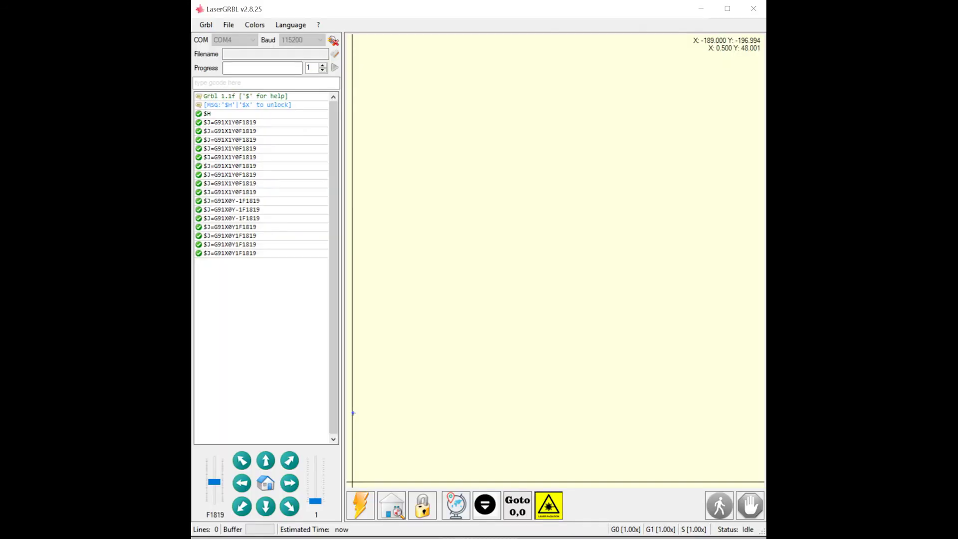
click(482, 504)
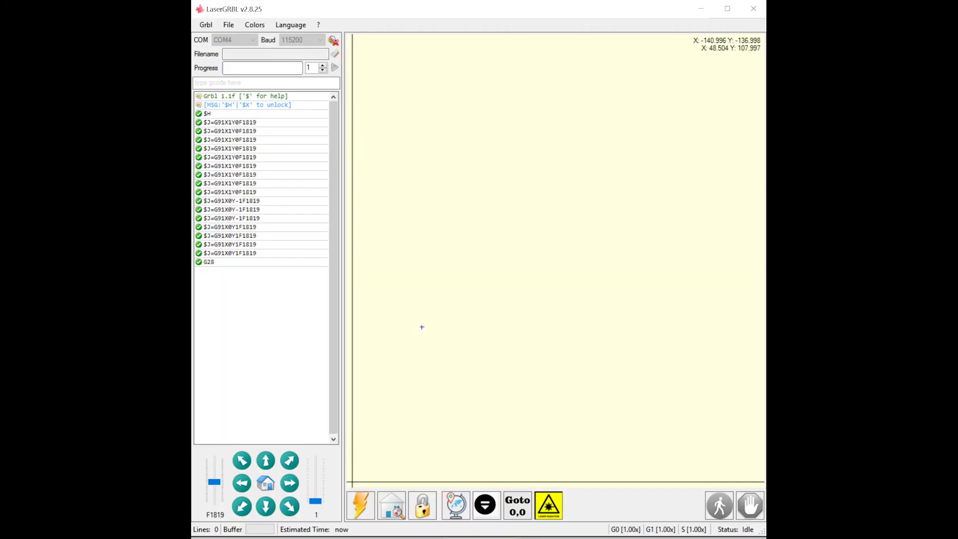
Open the Raspberry Pi logo image from the File menu and move the import window up
click(229, 24)
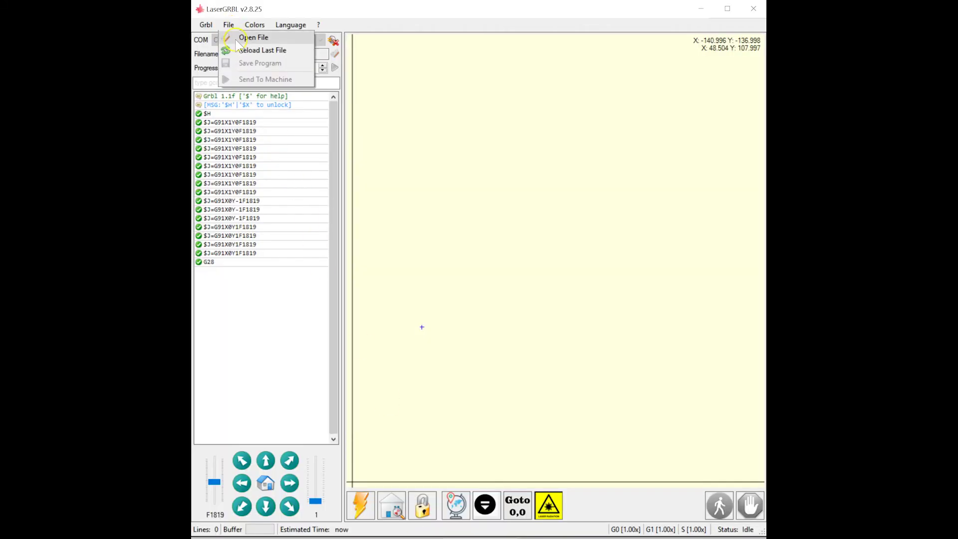
click(551, 268)
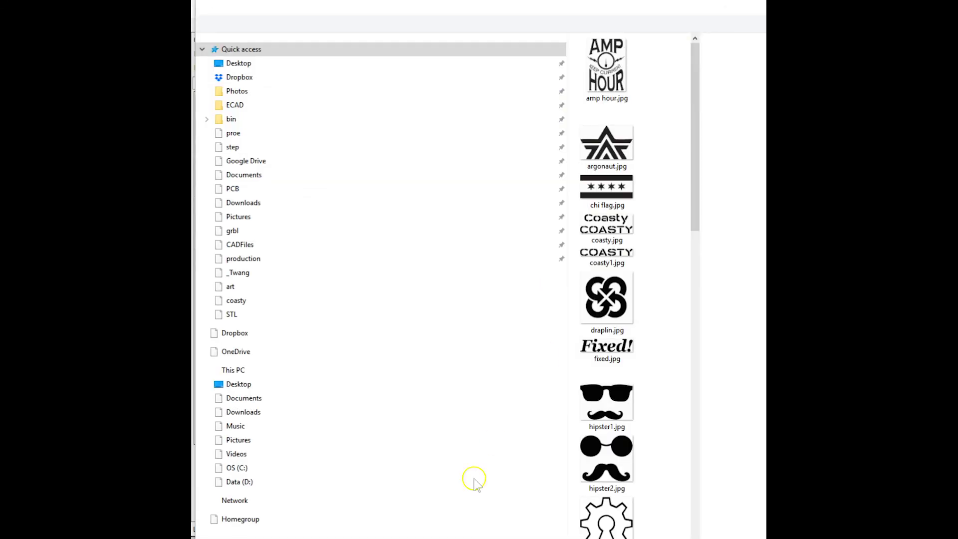
key(Escape)
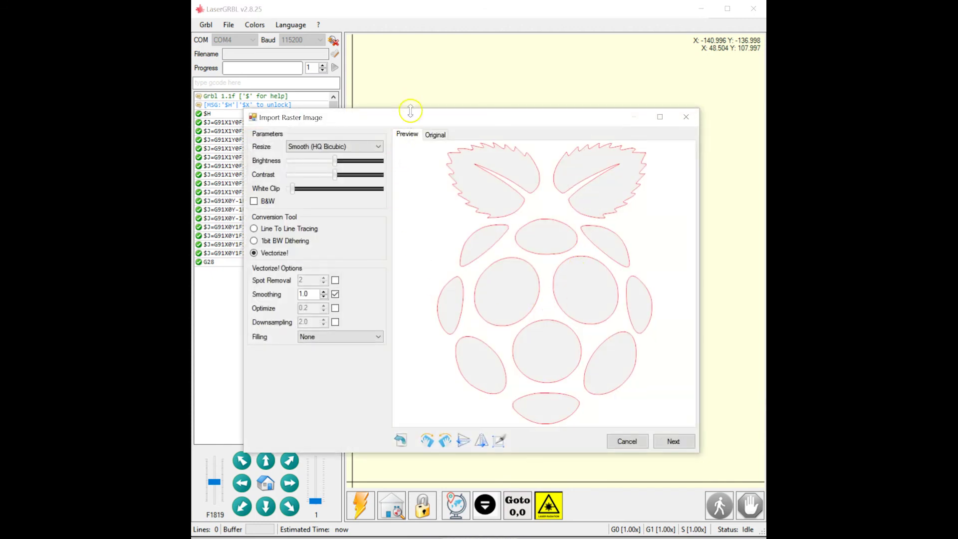
drag(415, 117, 418, 87)
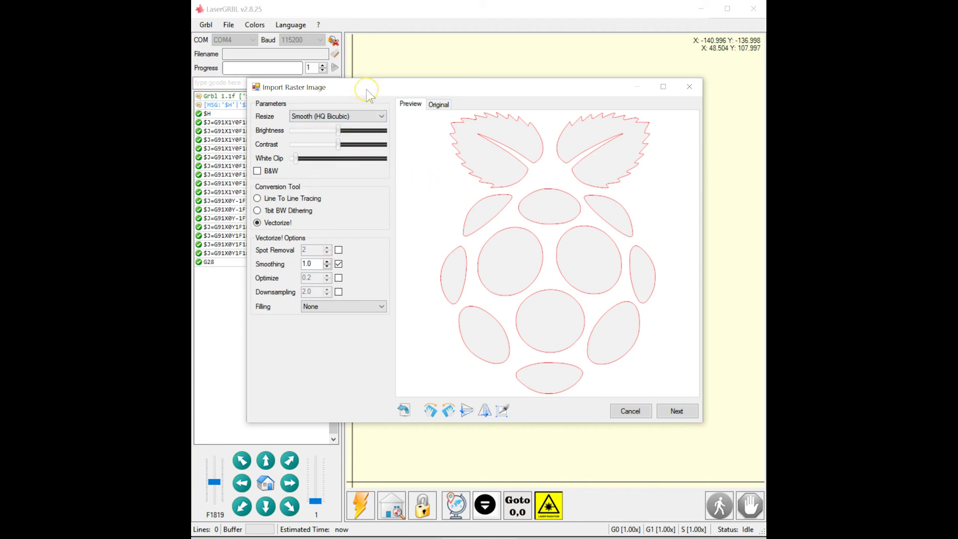
Set the logo width to 53 mm, check the 70 mm height, then select X offset
click(679, 410)
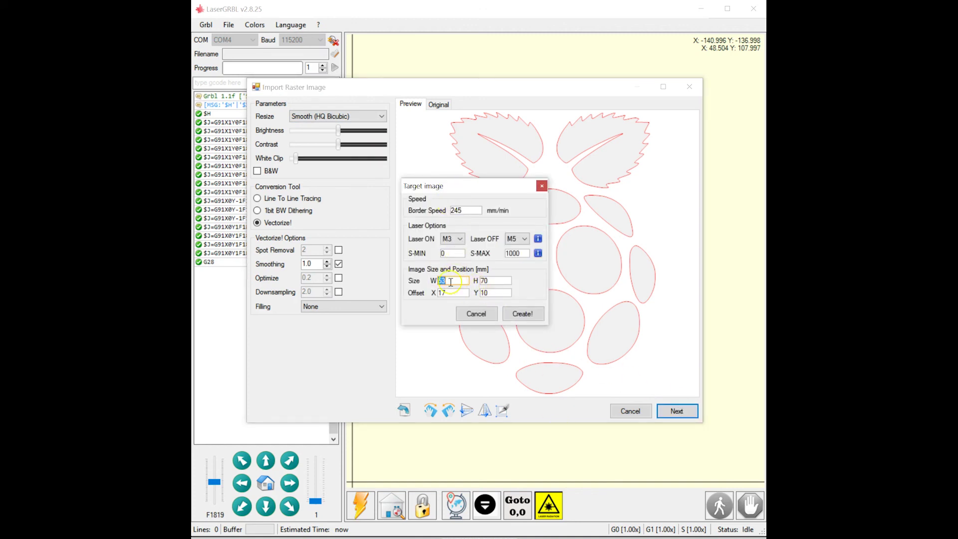
text(53)
click(491, 279)
click(450, 279)
click(454, 294)
Generate the 53 × 70 mm vectorized Raspberry Pi logo job, producing 1272 lines
click(522, 314)
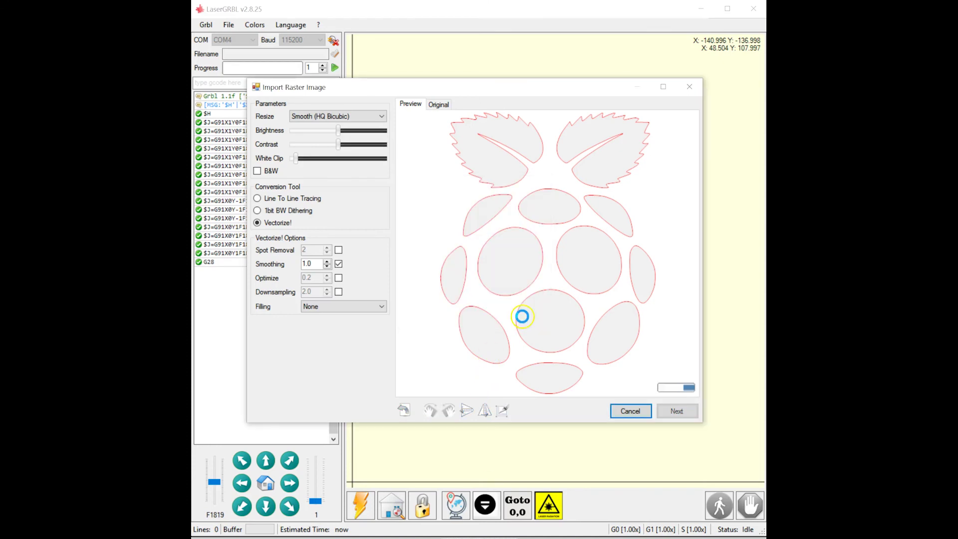